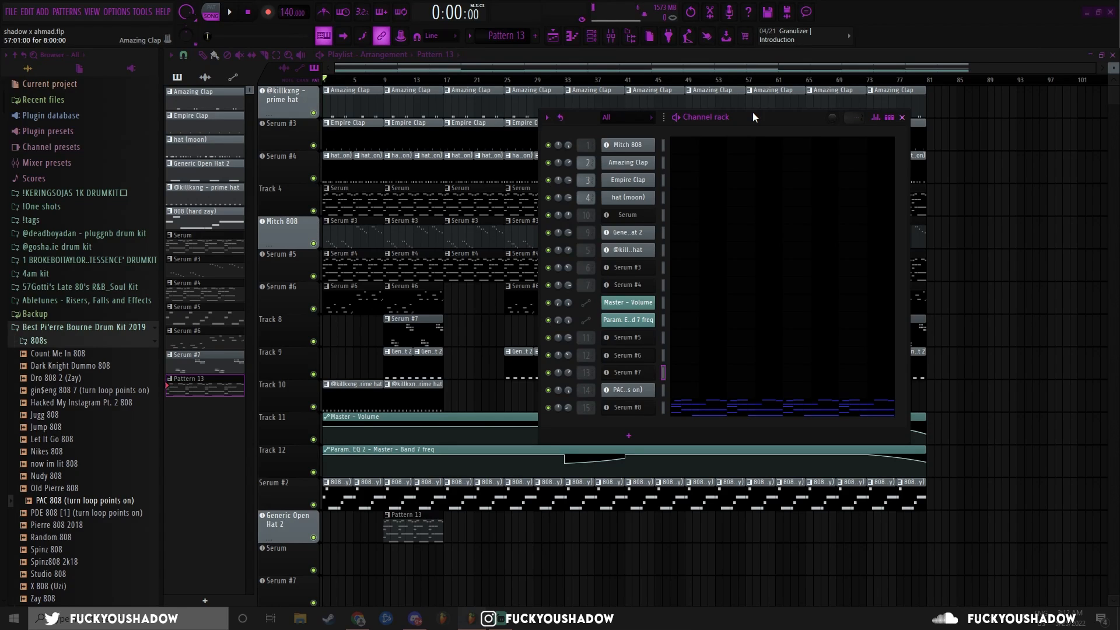
# - Audition the samples in the Amazing Clap, Empire Clap, hat (moon), Generic Open Hat 2 and PAC 808 channels
pyautogui.click(628, 144)
pyautogui.click(628, 162)
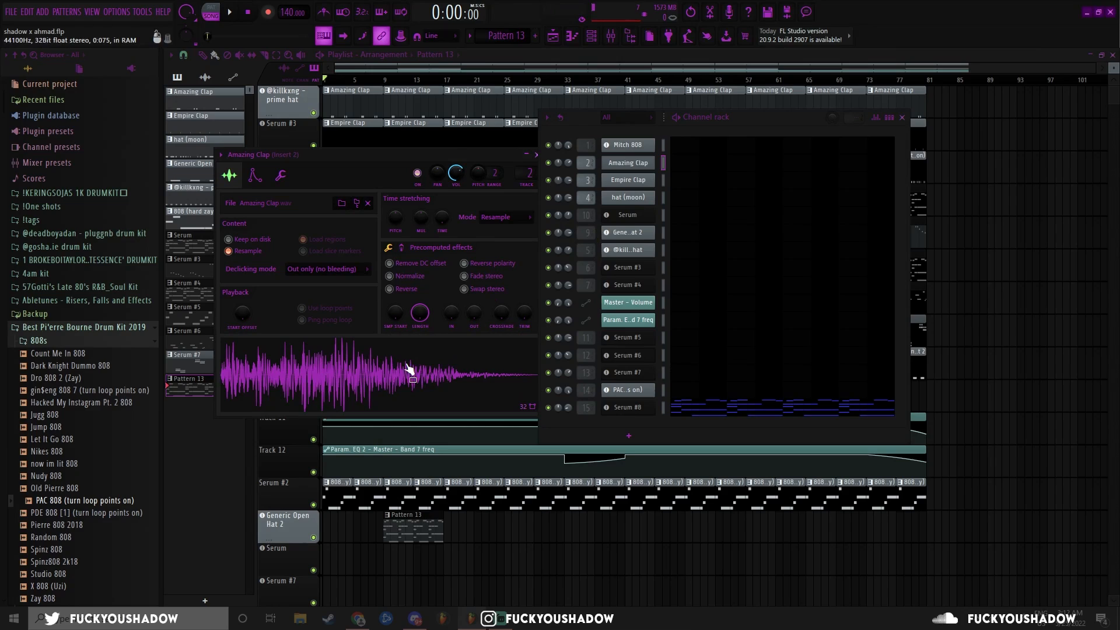
pyautogui.click(629, 182)
pyautogui.click(637, 200)
pyautogui.click(442, 396)
pyautogui.click(633, 233)
pyautogui.click(424, 397)
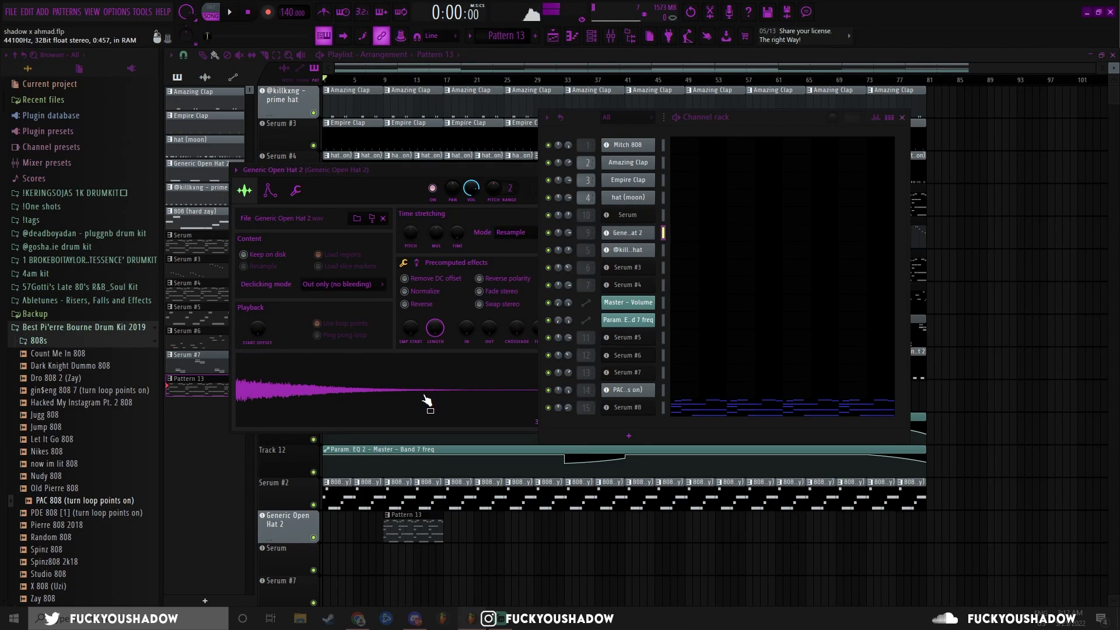
pyautogui.click(628, 390)
pyautogui.click(378, 421)
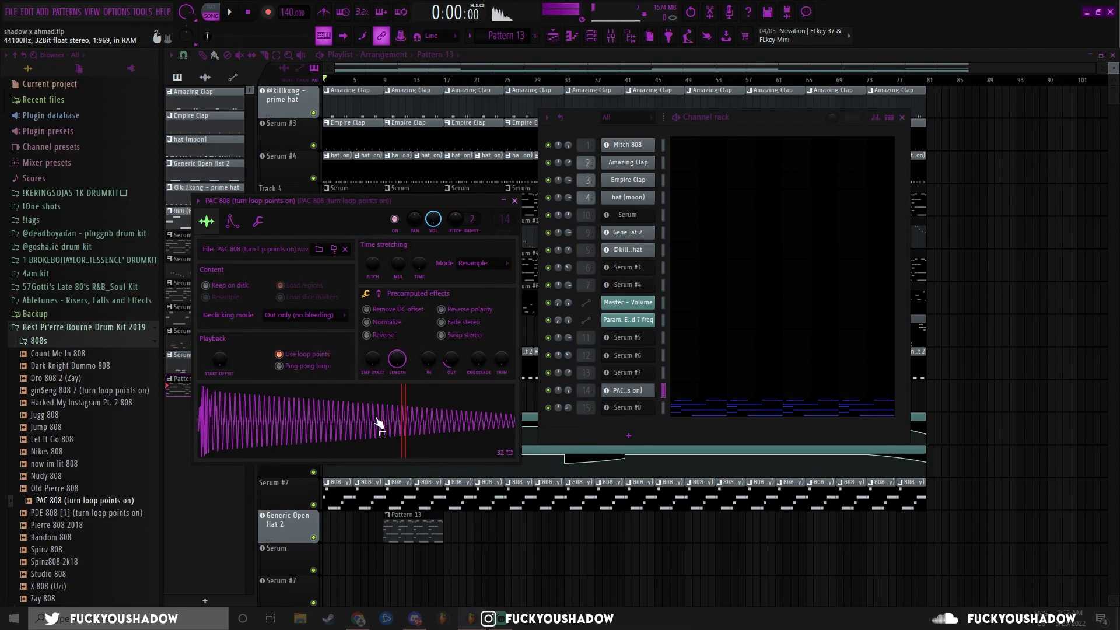
pyautogui.press('Escape')
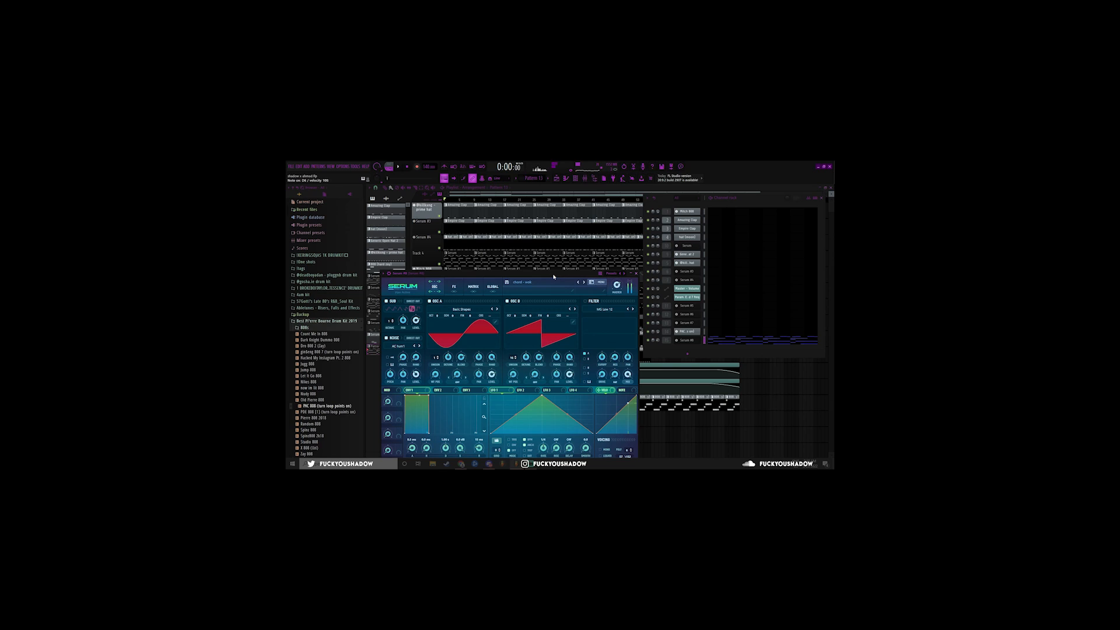
# - Close the Serum synth and play back the chord pattern in the Serum channel's piano roll
pyautogui.click(636, 274)
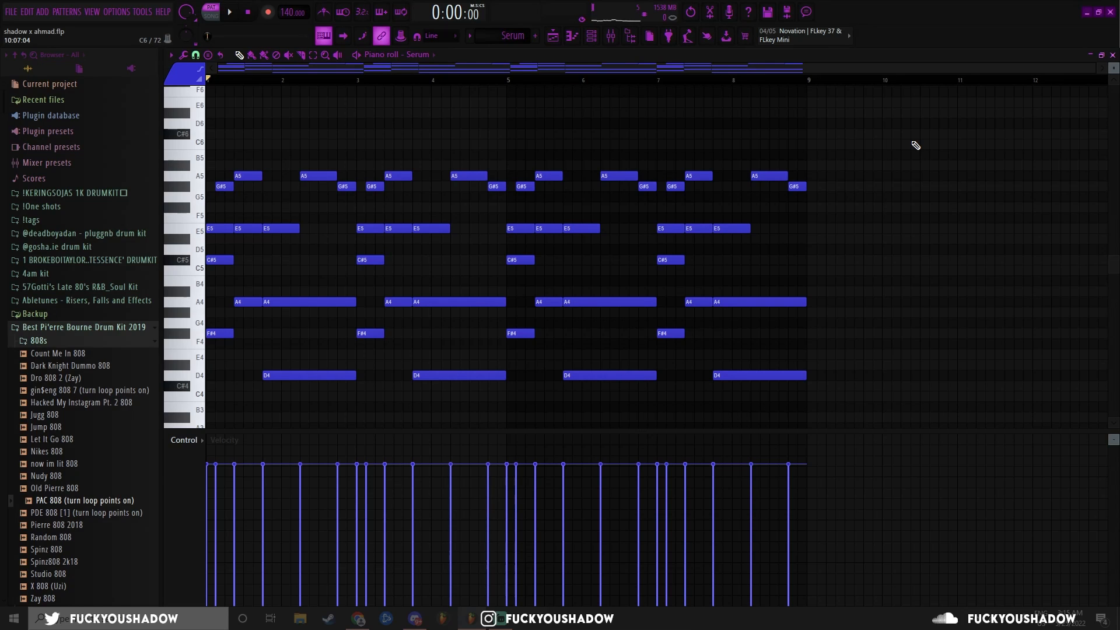
pyautogui.press('space')
pyautogui.keyDown('ctrl'); pyautogui.scroll(2, 360, 272); pyautogui.keyUp('ctrl')
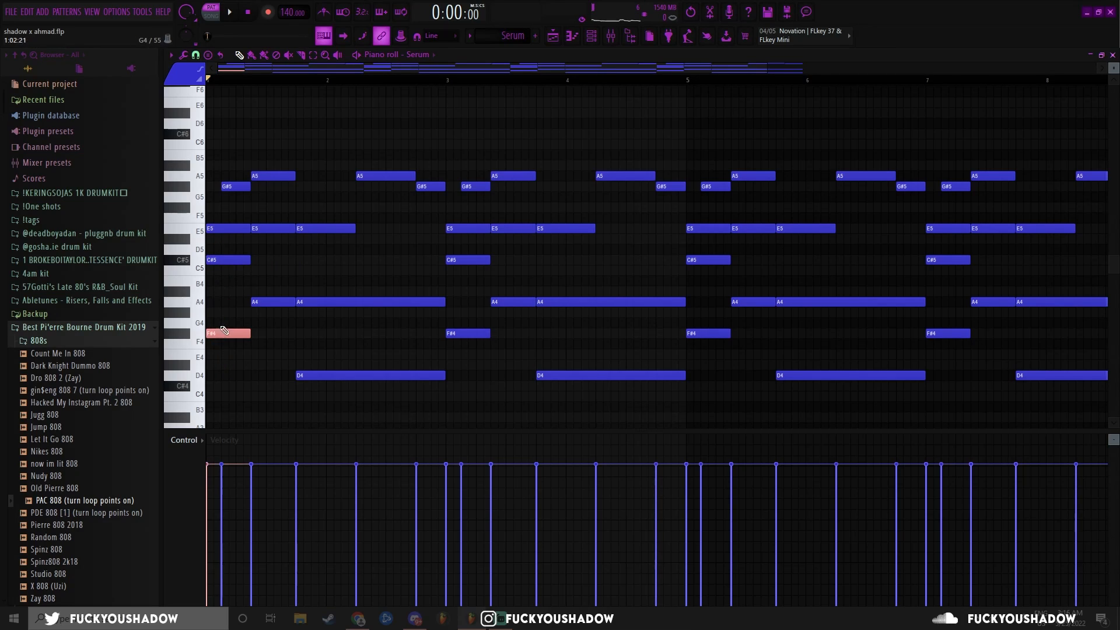
# - Examine how the first chords of the Serum pattern are stacked, from the F#4 chord to the D4 chord
pyautogui.moveTo(216, 268)
pyautogui.mouseDown()
pyautogui.moveTo(227, 333)
pyautogui.moveTo(244, 277)
pyautogui.mouseUp()
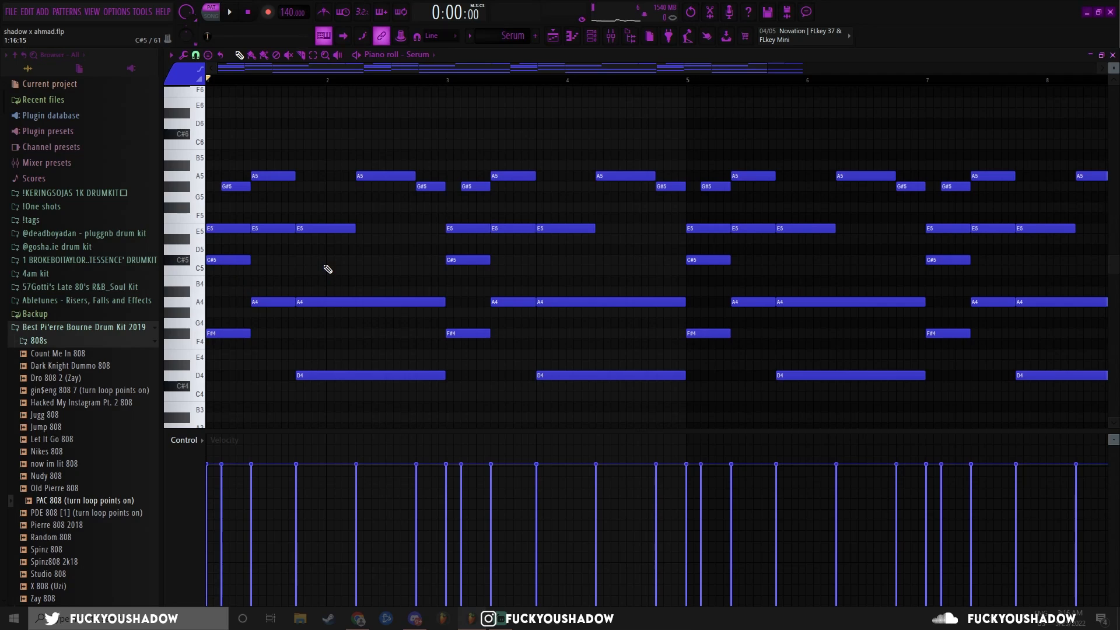
pyautogui.moveTo(319, 203); pyautogui.dragTo(323, 318)
pyautogui.moveTo(330, 363); pyautogui.dragTo(330, 387)
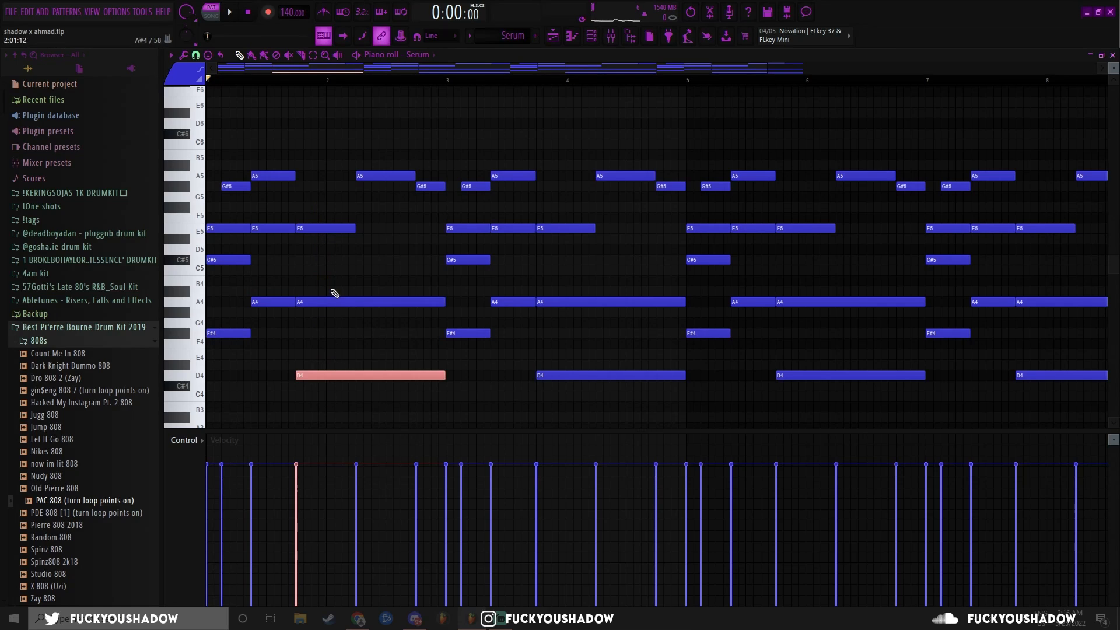
pyautogui.keyDown('ctrl'); pyautogui.click(334, 292); pyautogui.keyUp('ctrl')
pyautogui.moveTo(299, 240); pyautogui.dragTo(376, 284)
pyautogui.moveTo(299, 312); pyautogui.dragTo(350, 373)
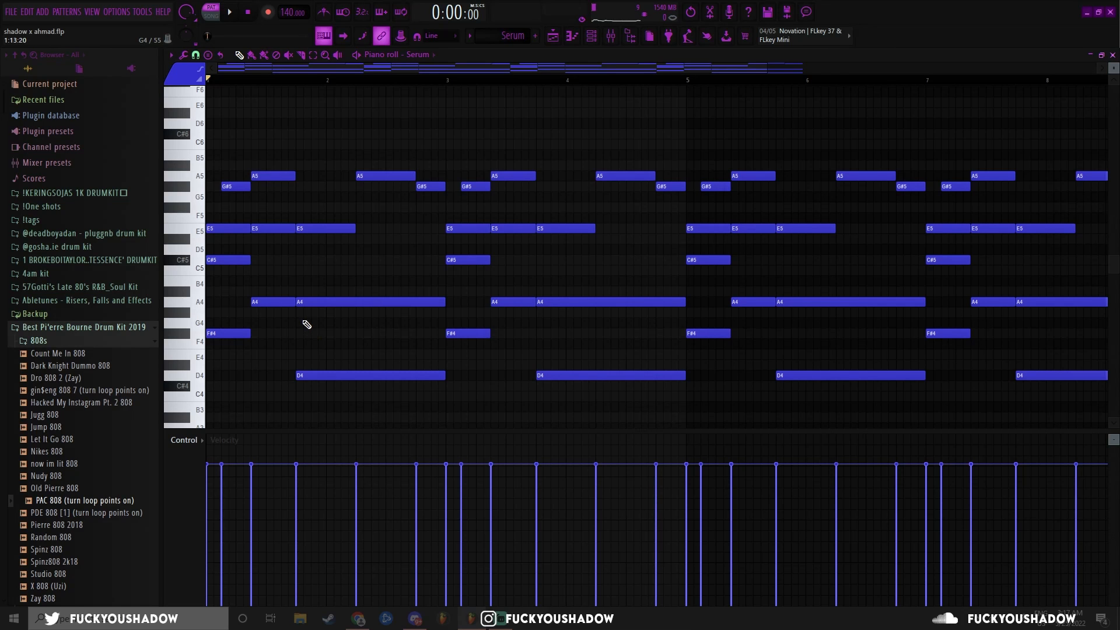
# - Audition the lowest notes of the first three Serum chords, F#4, A4 and D4
pyautogui.scroll(-1, 306, 324)
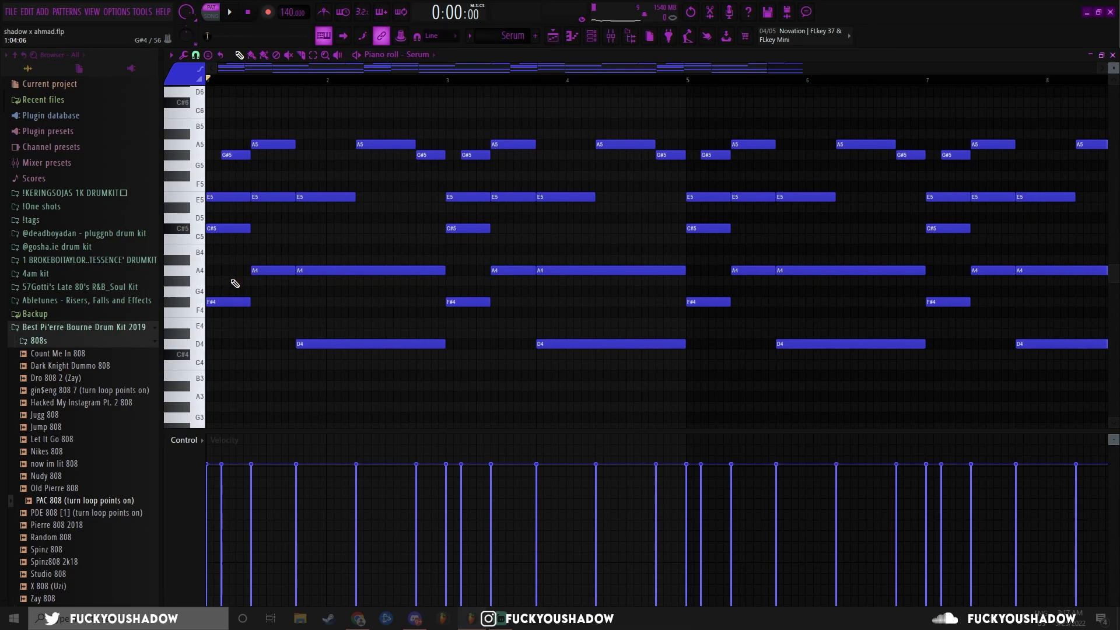
pyautogui.click(227, 301)
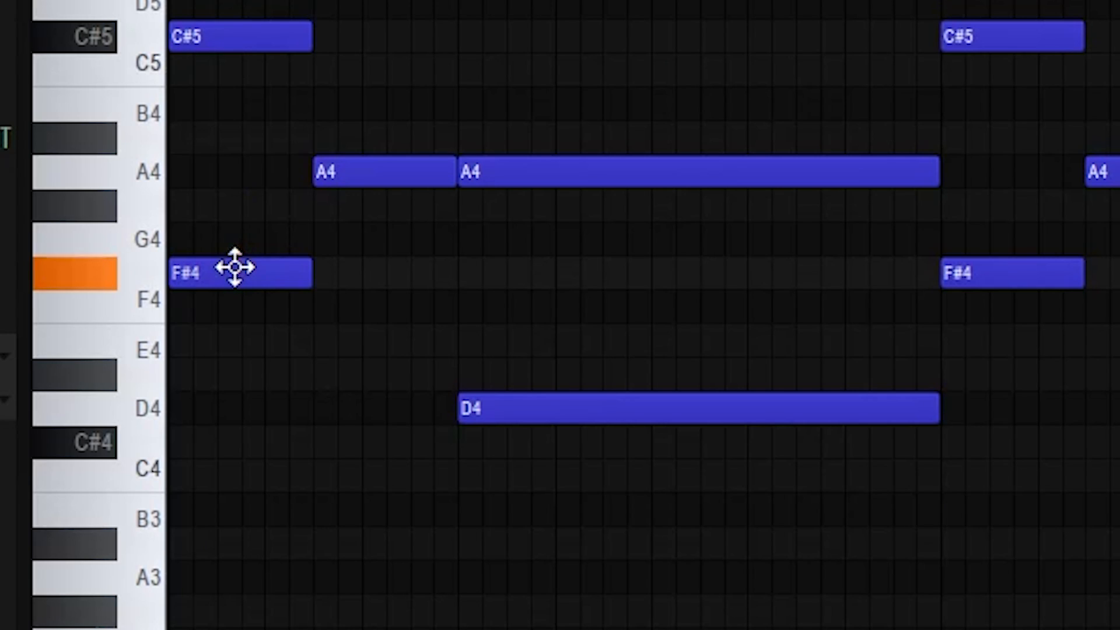
pyautogui.click(342, 169)
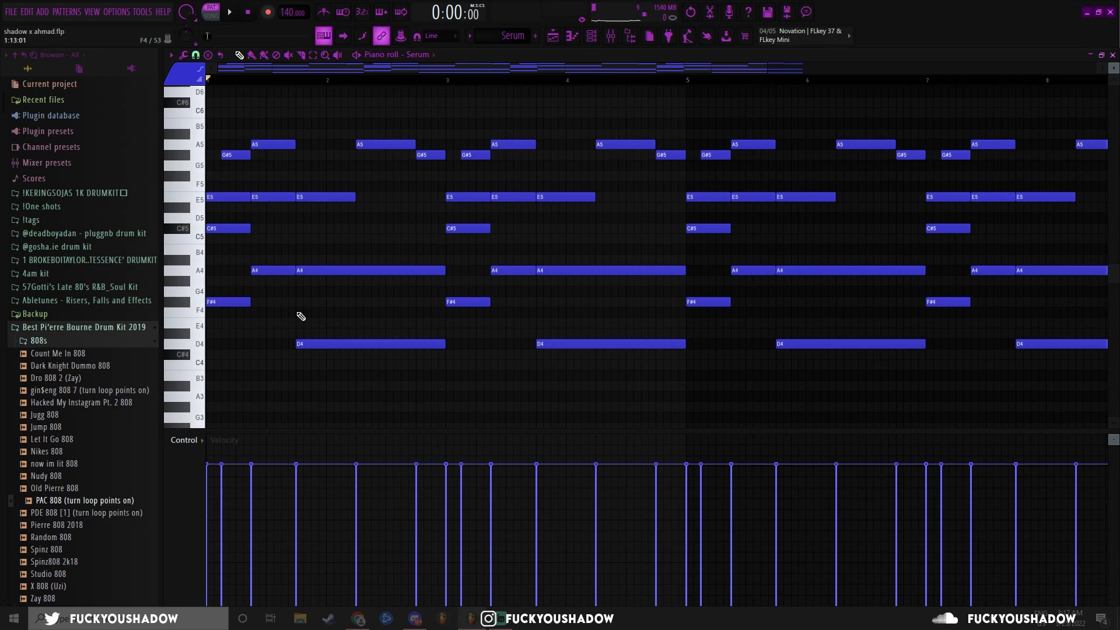
pyautogui.moveTo(234, 280); pyautogui.dragTo(240, 321)
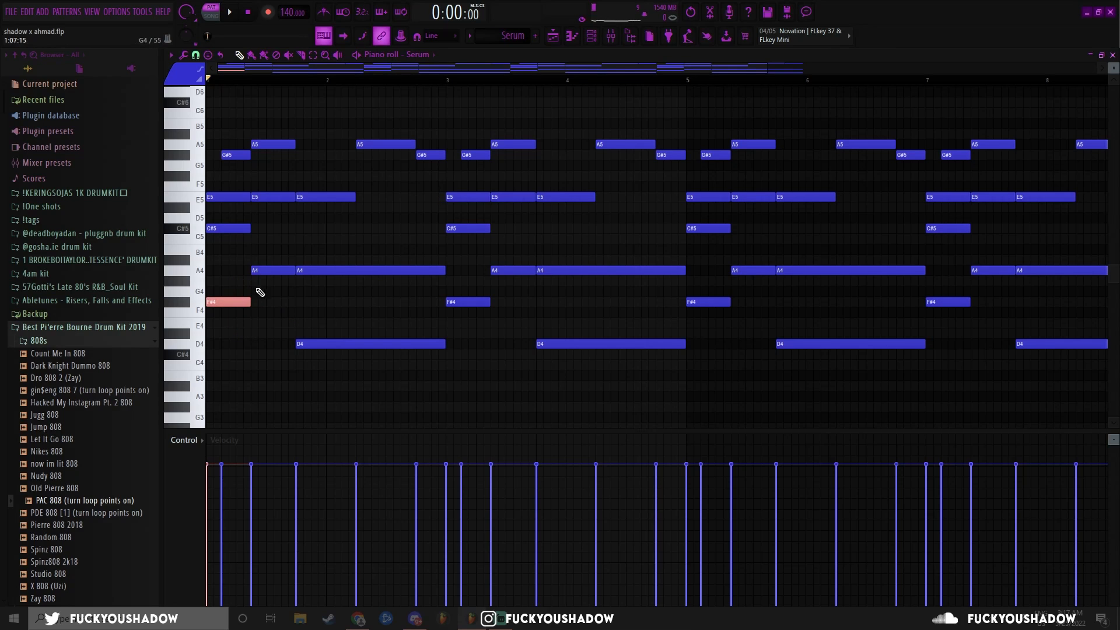
pyautogui.click(324, 344)
pyautogui.scroll(-2, 305, 344)
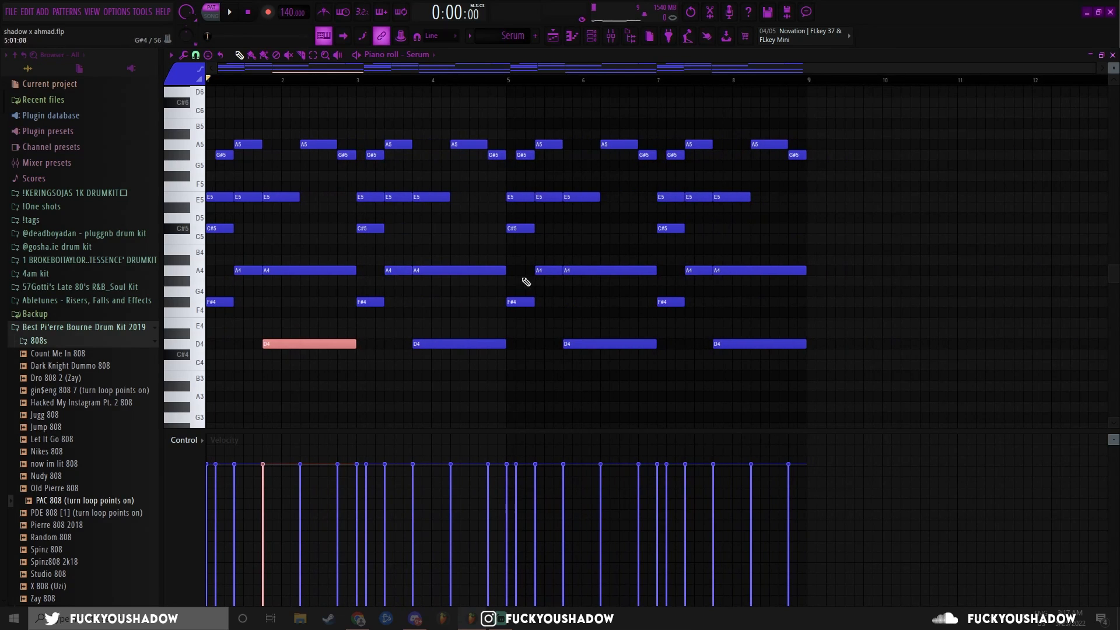
# - Examine the G#5 and A5 top melody notes above the opening Serum chords
pyautogui.scroll(2, 269, 199)
pyautogui.scroll(1, 233, 202)
pyautogui.moveTo(214, 171); pyautogui.dragTo(227, 210)
pyautogui.scroll(-1, 272, 201)
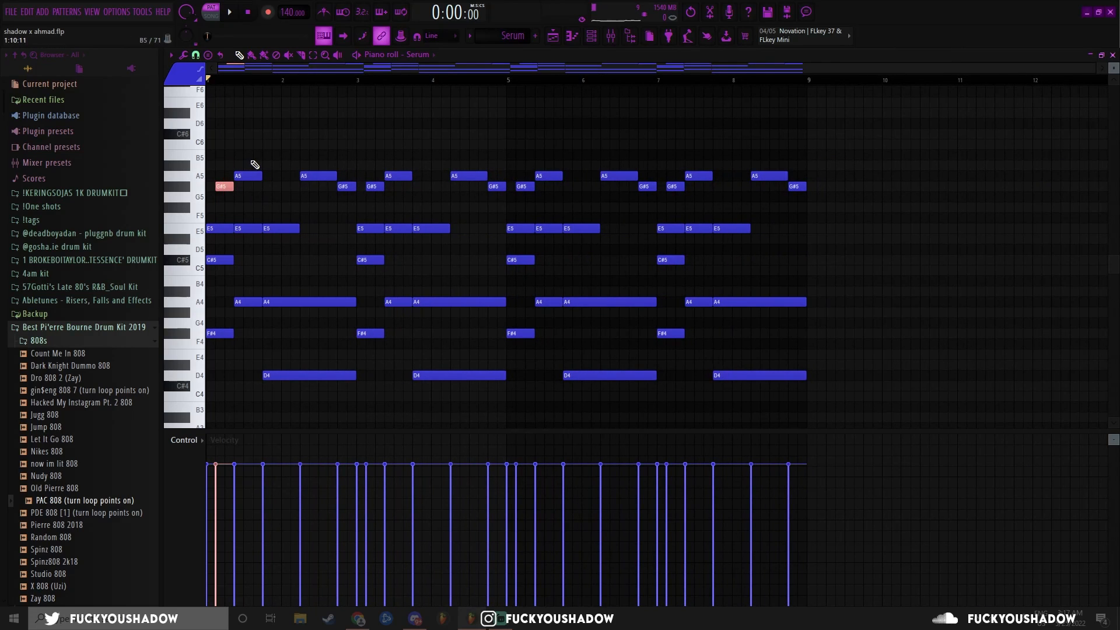
pyautogui.moveTo(252, 153); pyautogui.dragTo(257, 199)
pyautogui.keyDown('ctrl'); pyautogui.click(346, 160); pyautogui.keyUp('ctrl')
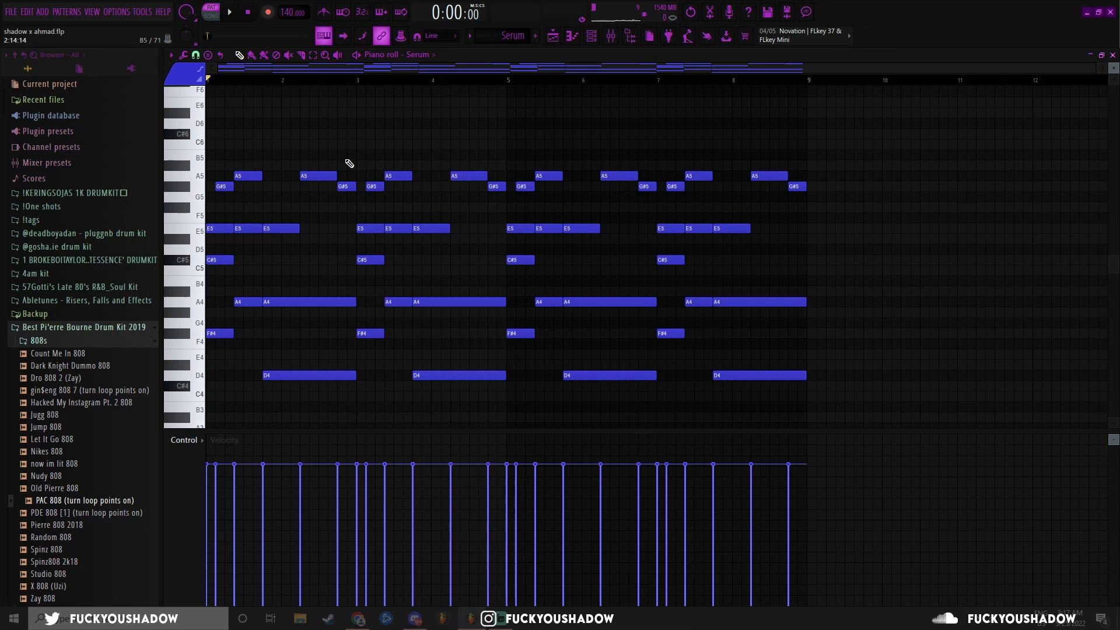
# - Go through the bass notes of the Serum progression once more, from F#4 through A4 to D4
pyautogui.scroll(-2, 288, 250)
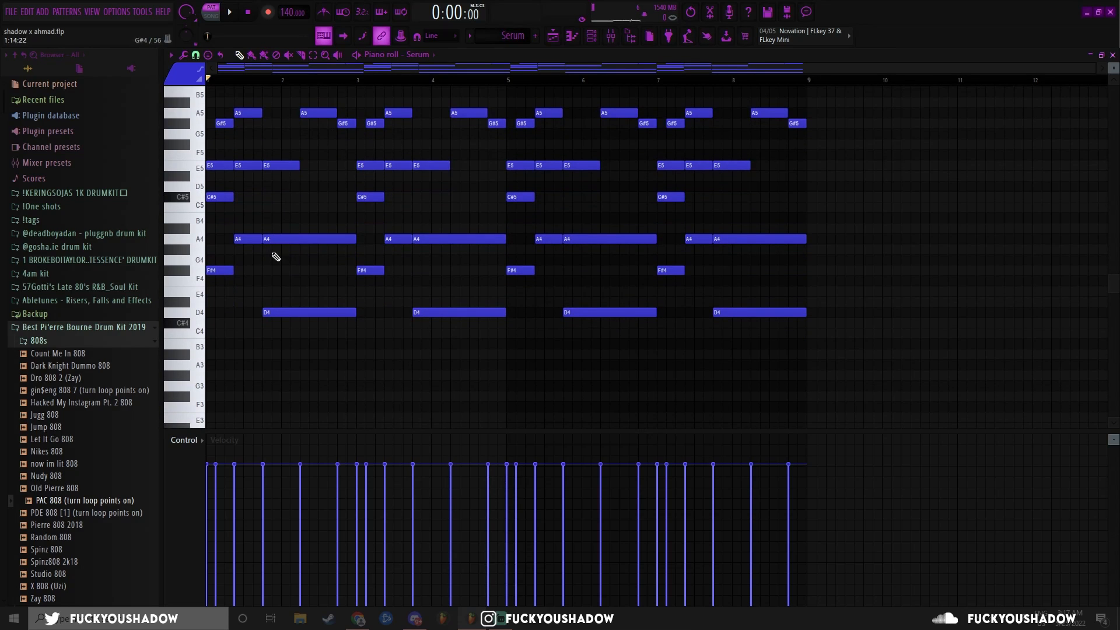
pyautogui.keyDown('ctrl'); pyautogui.click(218, 270); pyautogui.keyUp('ctrl')
pyautogui.keyDown('ctrl'); pyautogui.click(246, 239); pyautogui.keyUp('ctrl')
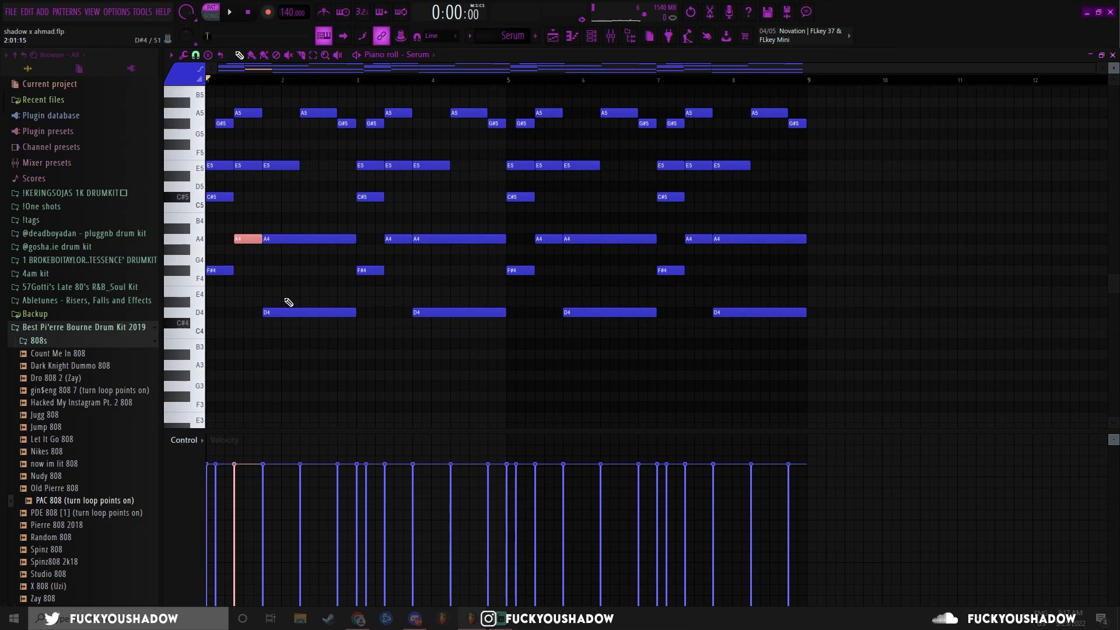
pyautogui.keyDown('ctrl'); pyautogui.click(292, 313); pyautogui.keyUp('ctrl')
pyautogui.rightClick(298, 292)
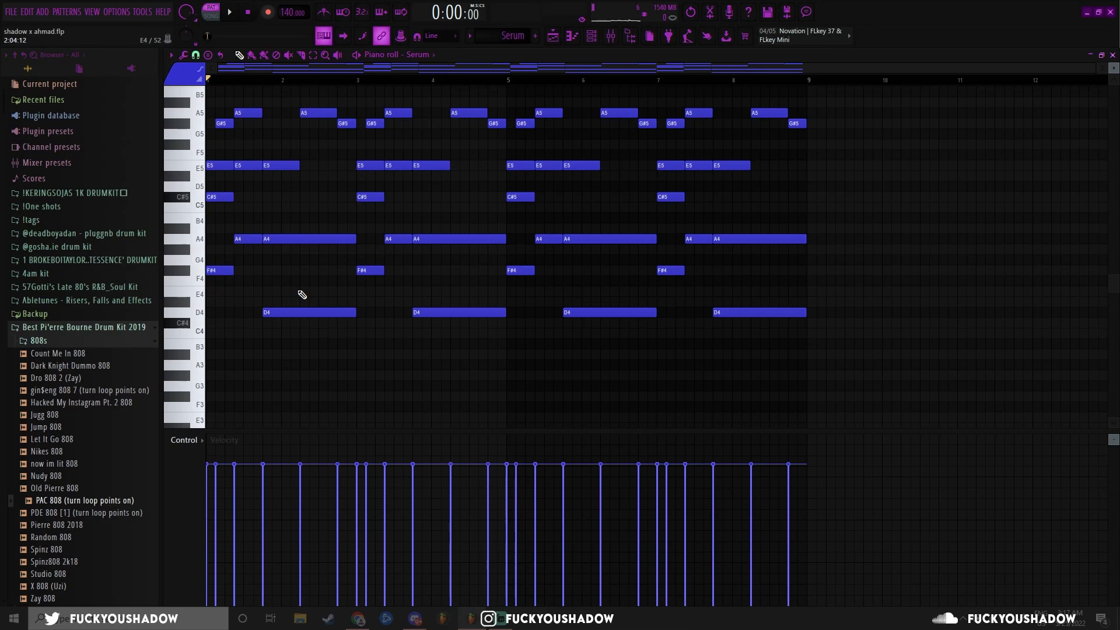
# - Play back the Serum #4 chord pattern and review its Strumizer start time and velocity settings without applying them
pyautogui.scroll(-1, 893, 252)
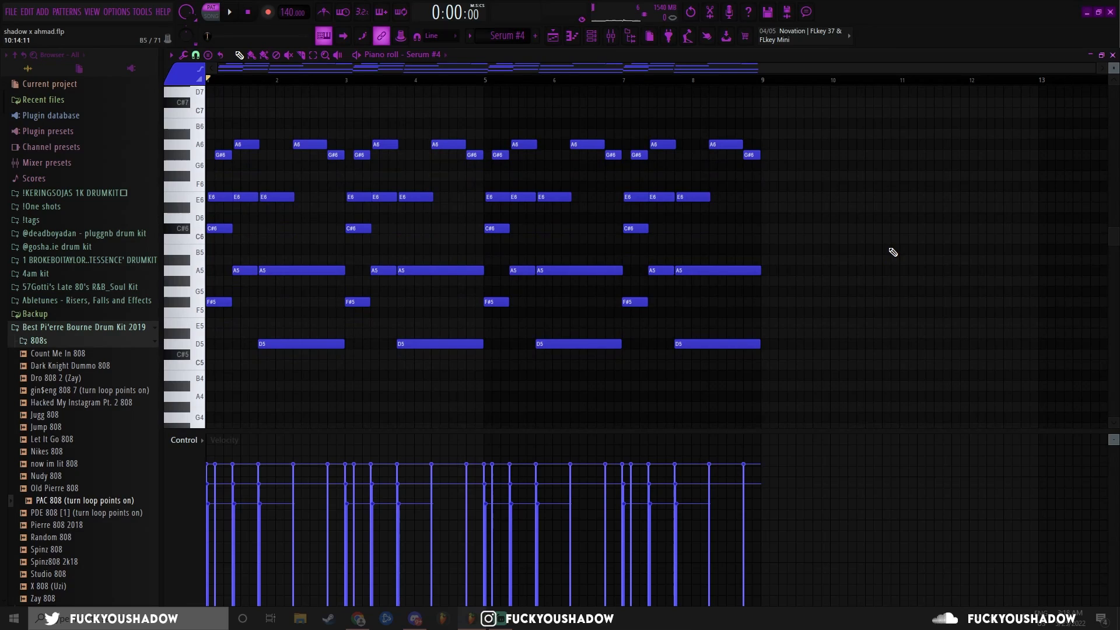
pyautogui.press('space')
pyautogui.hotkey('alt', 's')
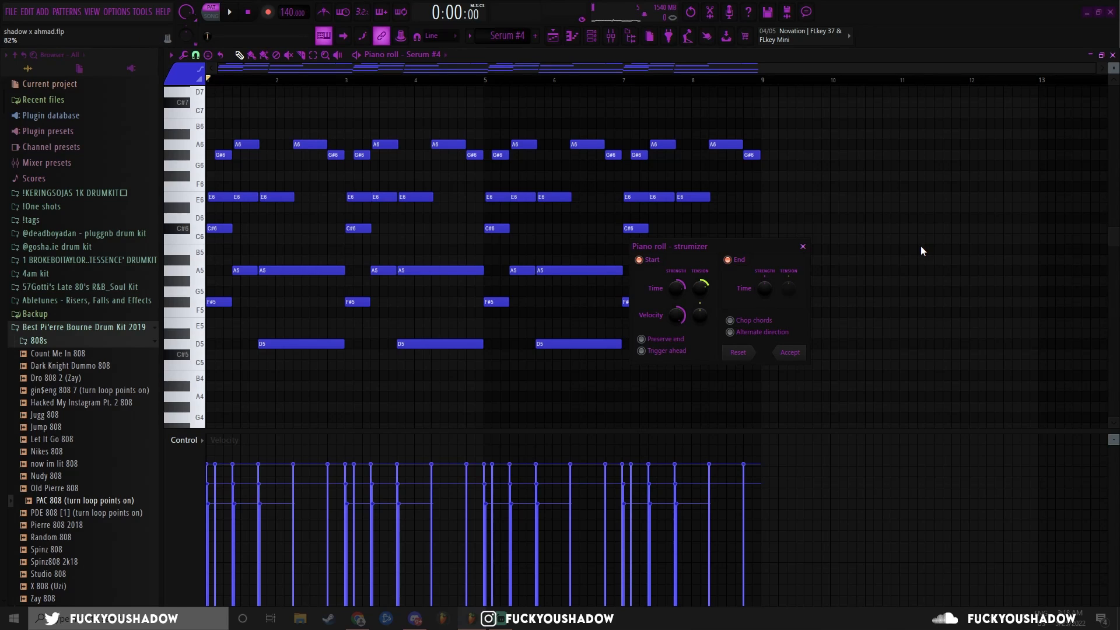
pyautogui.moveTo(744, 251); pyautogui.dragTo(555, 174)
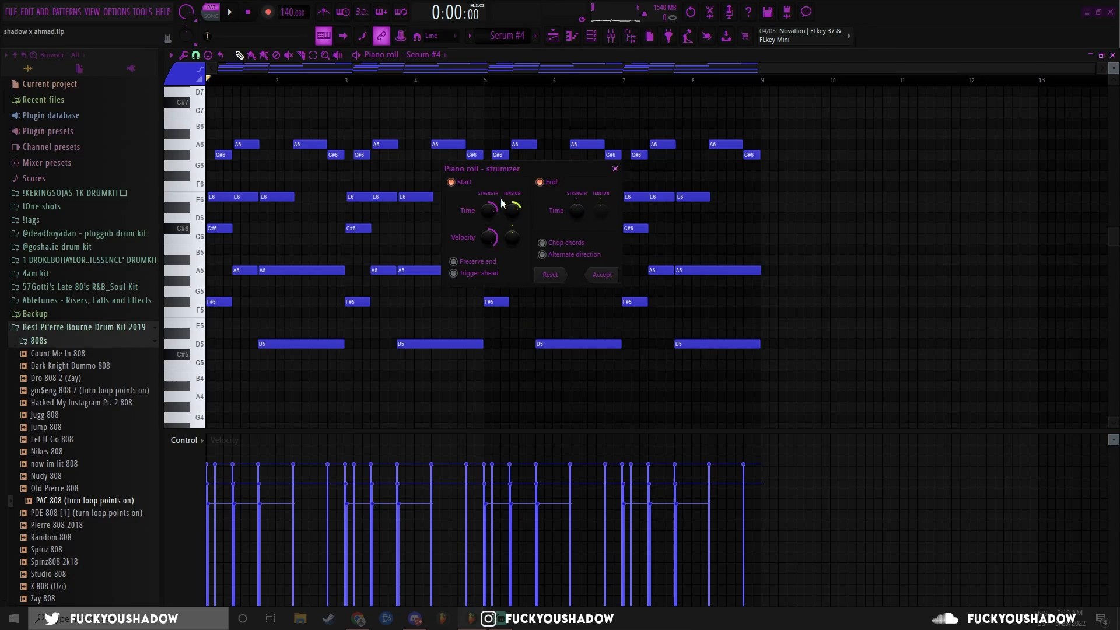
pyautogui.click(615, 168)
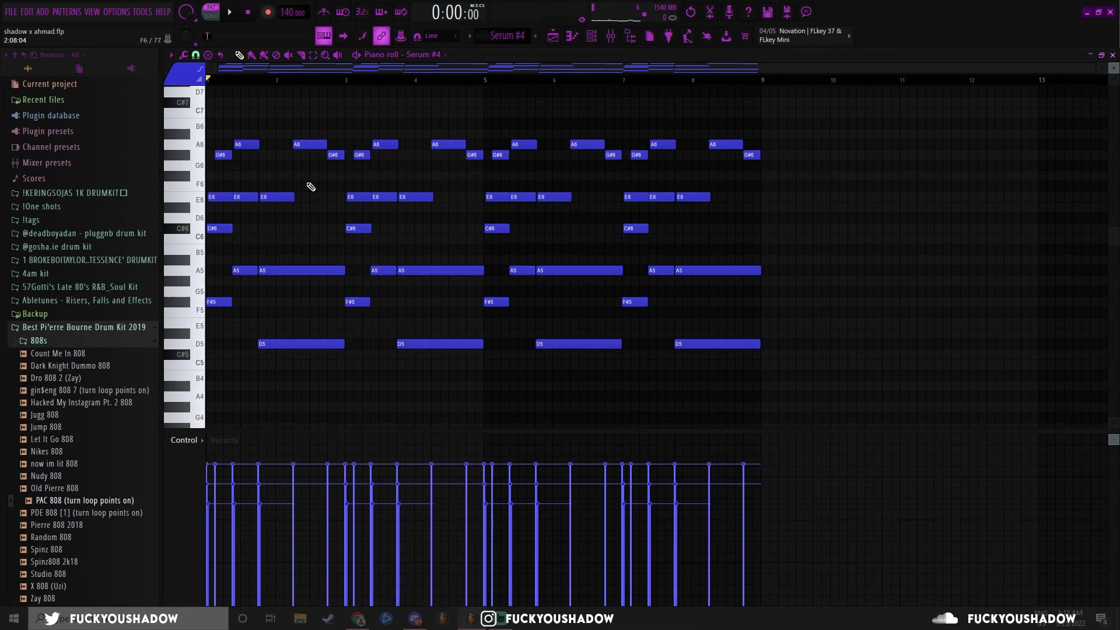
# - Inspect the ShaperBox 2 pan settings on the Serum #4 mixer track and close the plugin
pyautogui.press('F9')
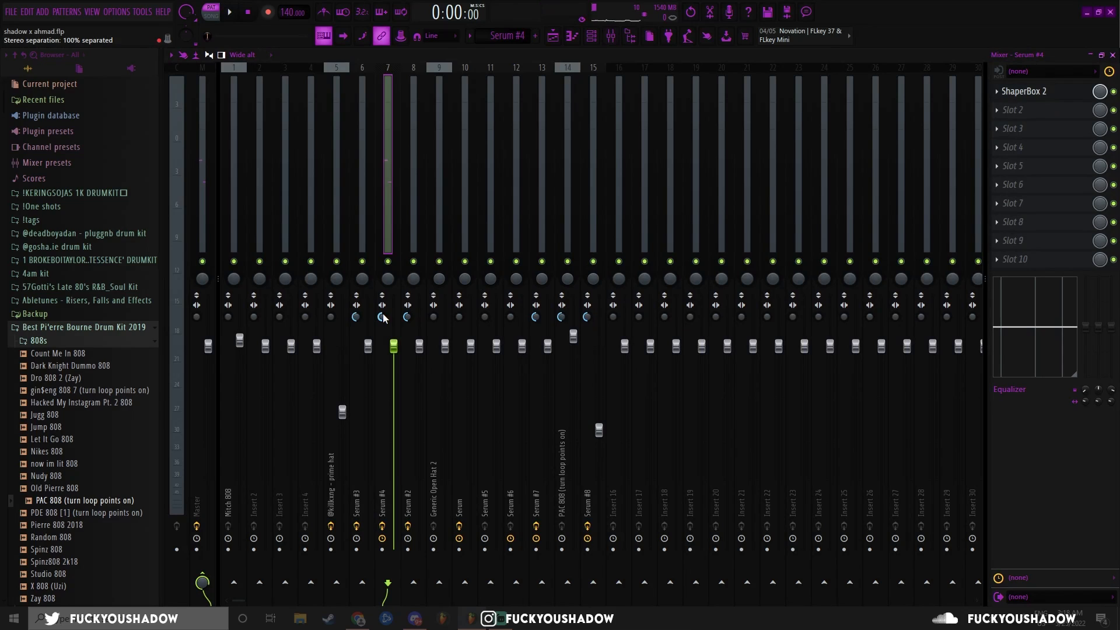
pyautogui.click(1023, 91)
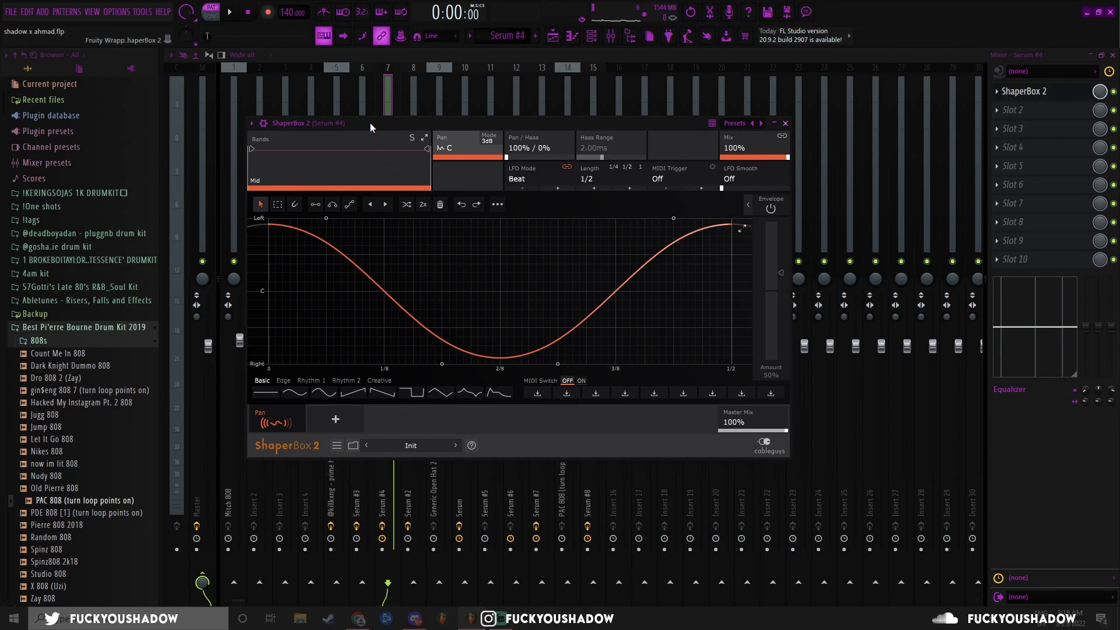
pyautogui.click(596, 180)
pyautogui.click(562, 124)
pyautogui.click(785, 123)
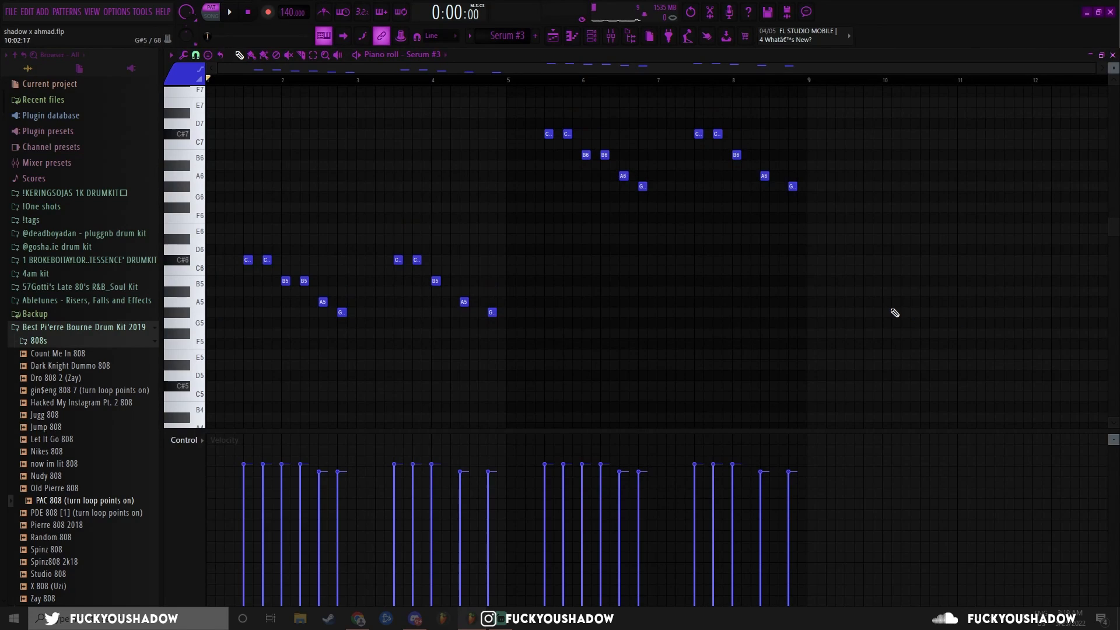
# - Examine the descending melody notes of the Serum #3 pattern in the piano roll
pyautogui.scroll(1, 864, 320)
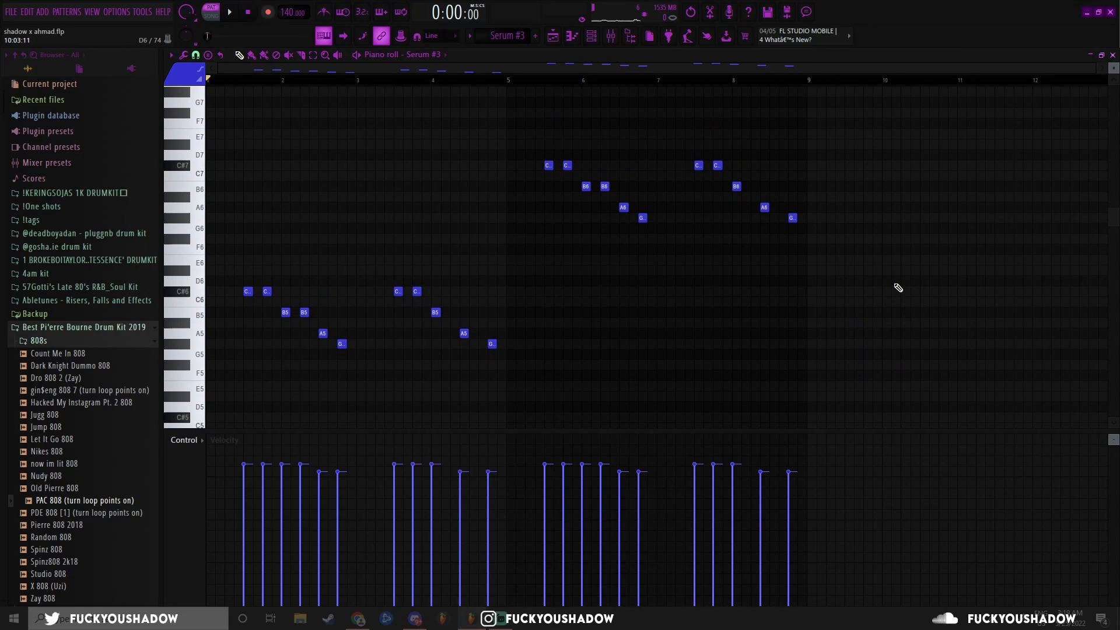